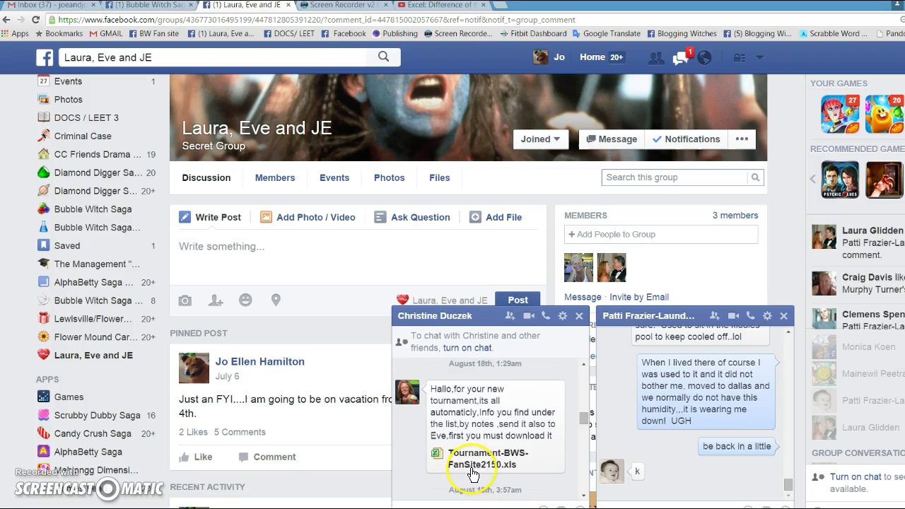
Step: Download the Tournament-BWS-FanSite2150.xls attachment from the Facebook chat
left_click(480, 461)
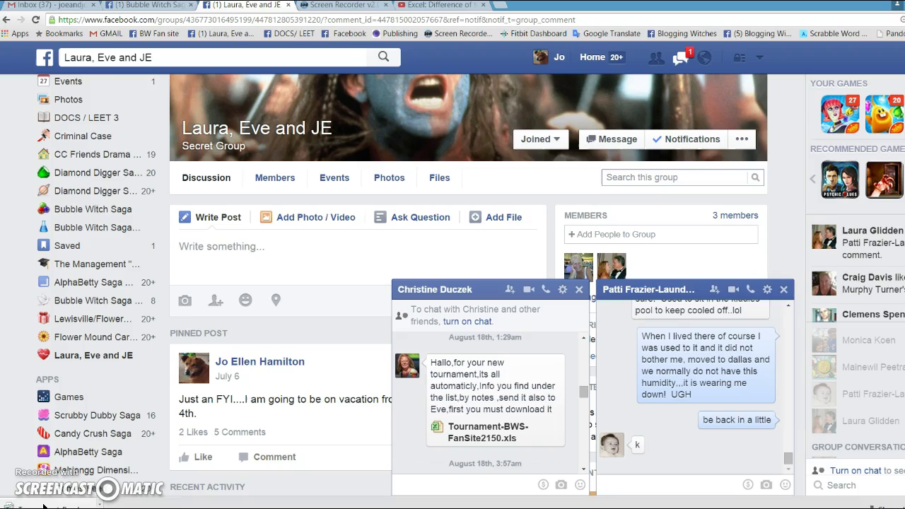
Step: Open the downloaded tournament workbook in Excel and enable editing
left_click(42, 505)
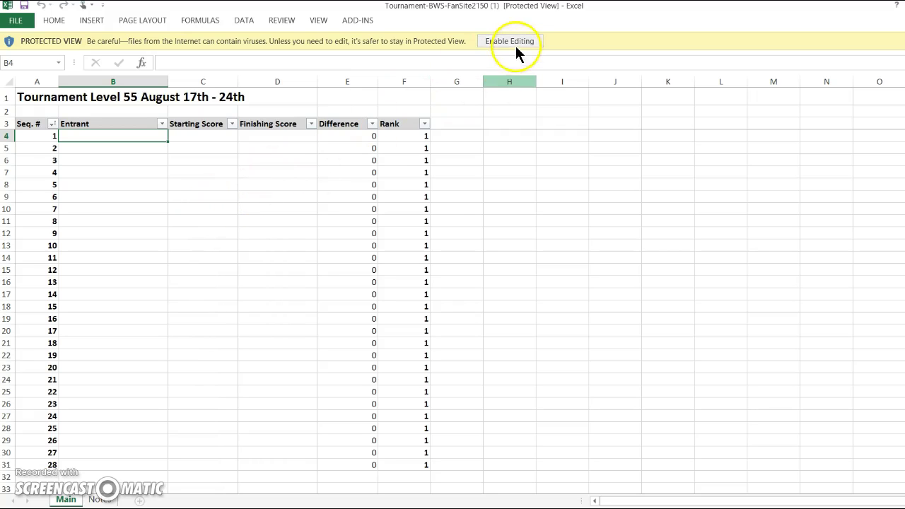
left_click(515, 41)
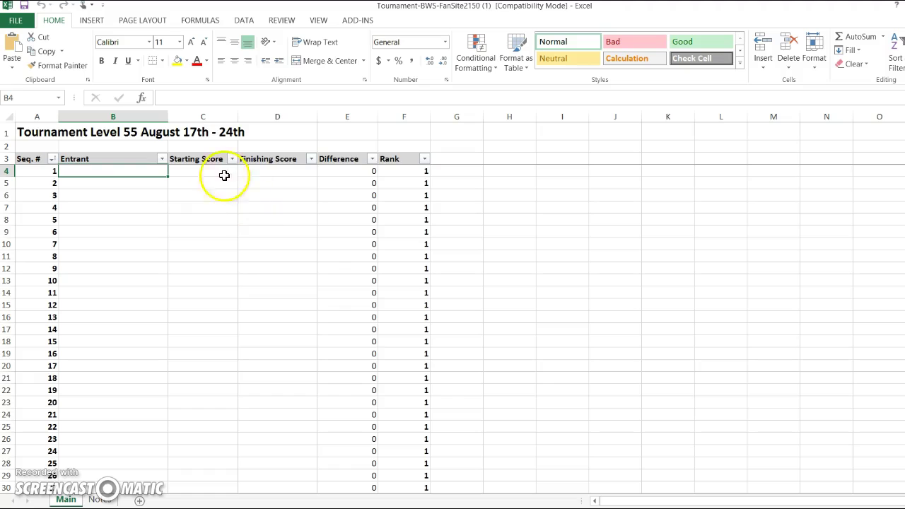
Step: Enter the entrant names Eve, Jo Ellen and Laura in B4:B6
left_click(74, 169)
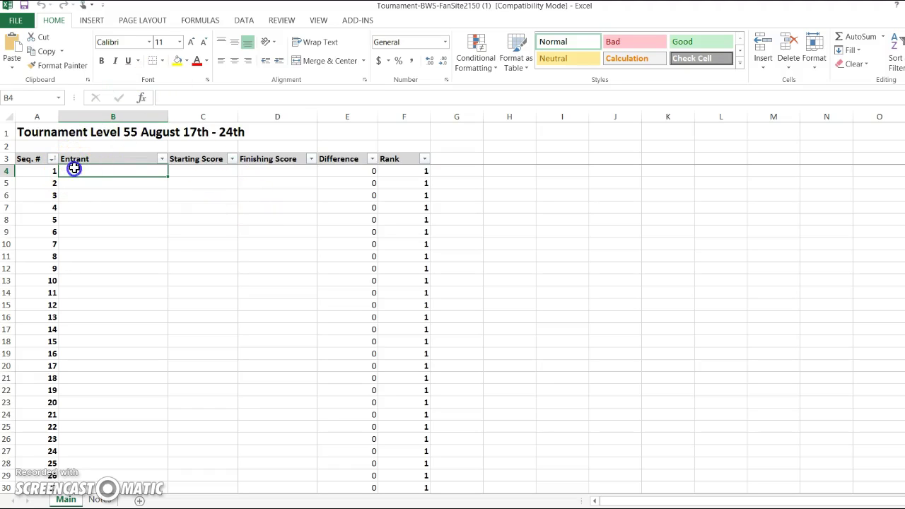
type("Eve")
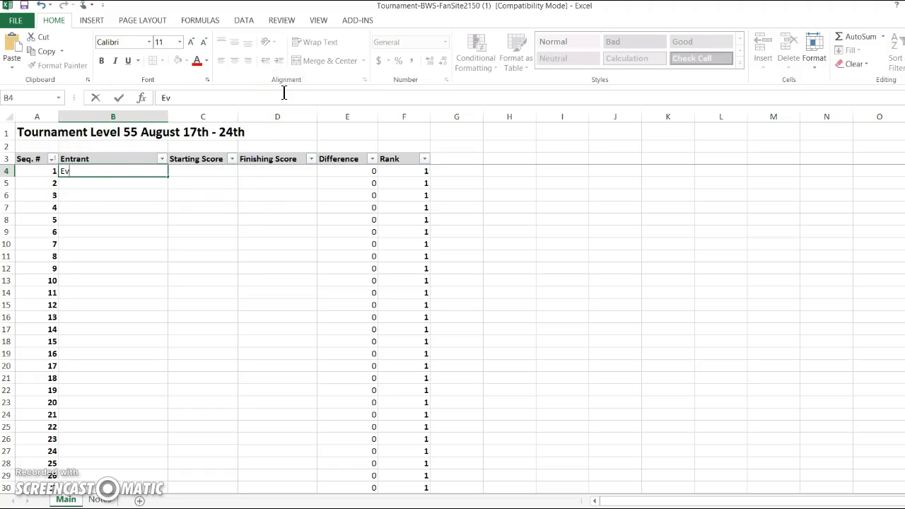
left_click(67, 183)
type("Jo Ellen")
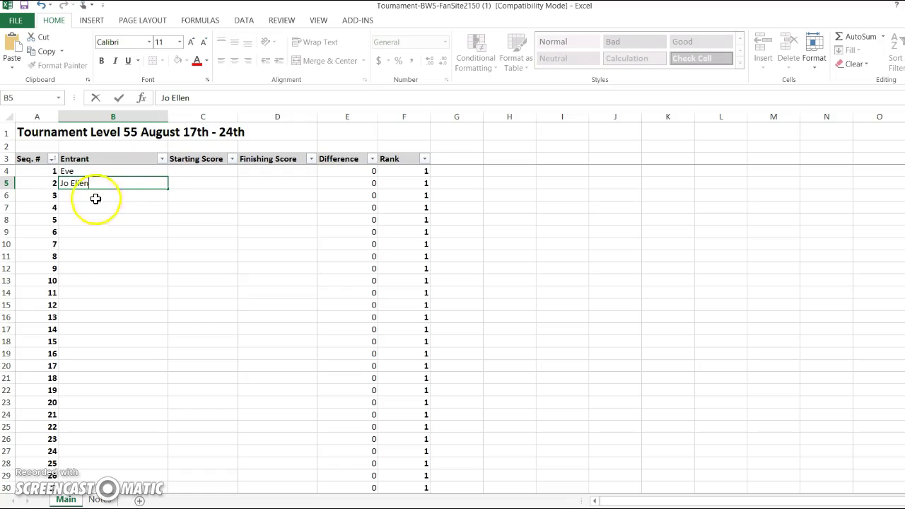
left_click(69, 198)
type("Laura")
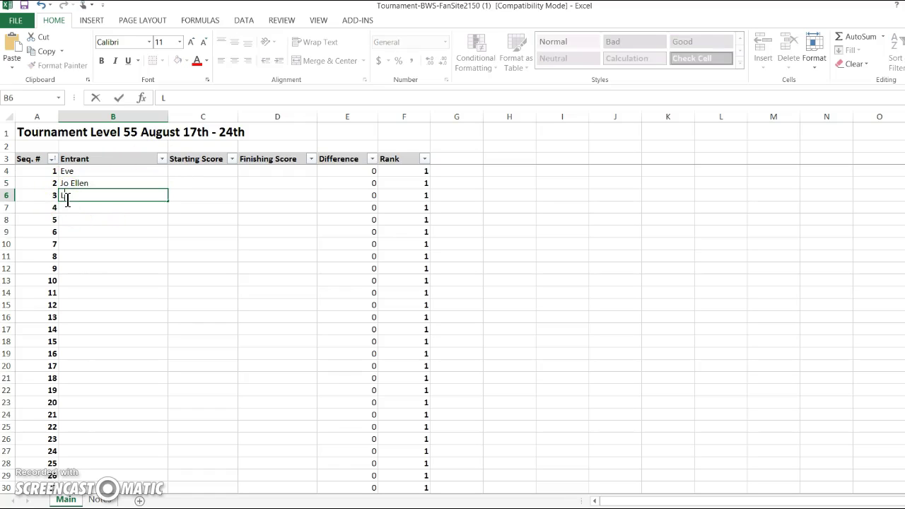
left_click(194, 173)
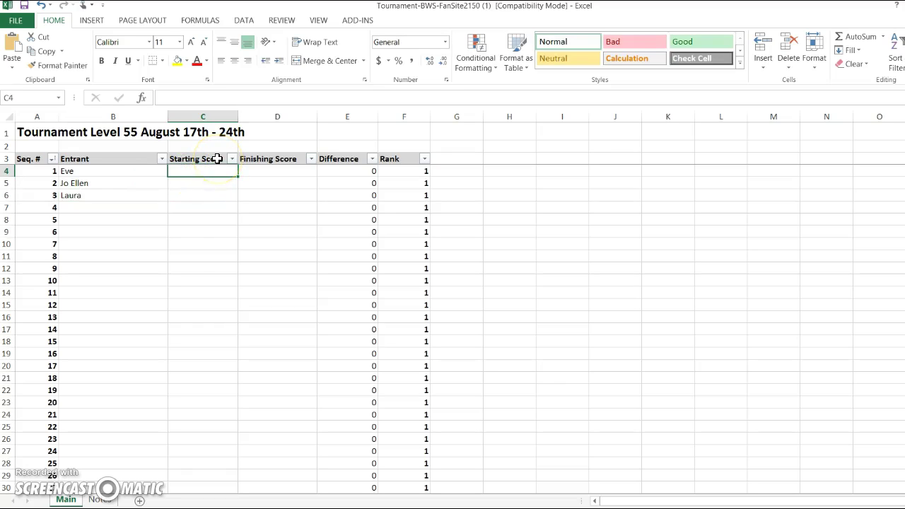
Step: Give Eve a starting score of 200 and a finishing score of 300
type("200")
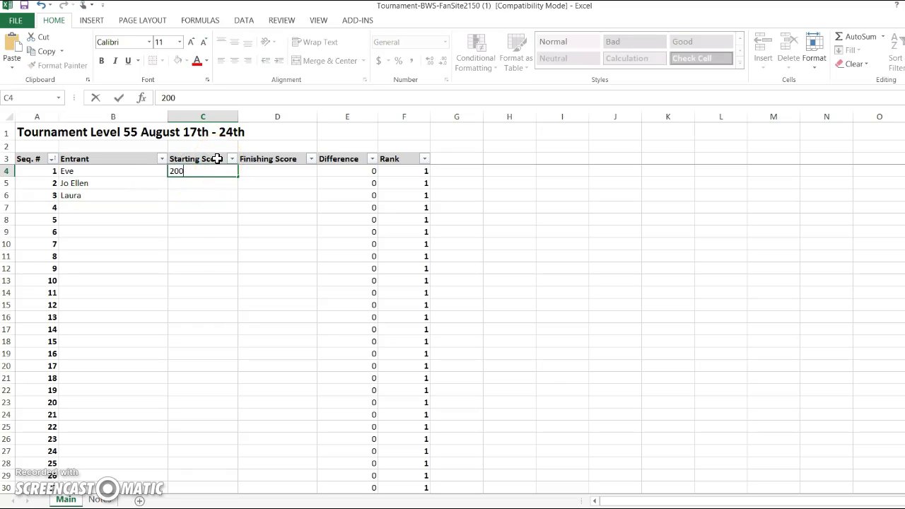
left_click(282, 171)
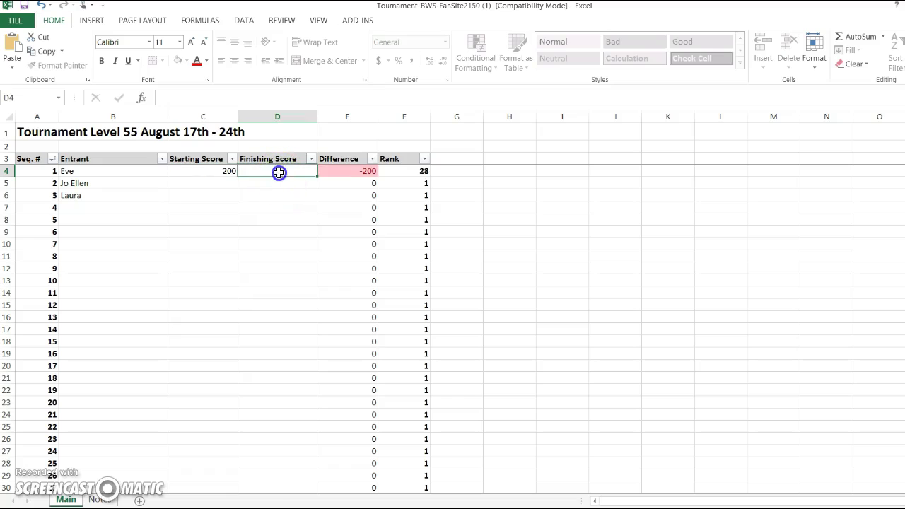
type("300")
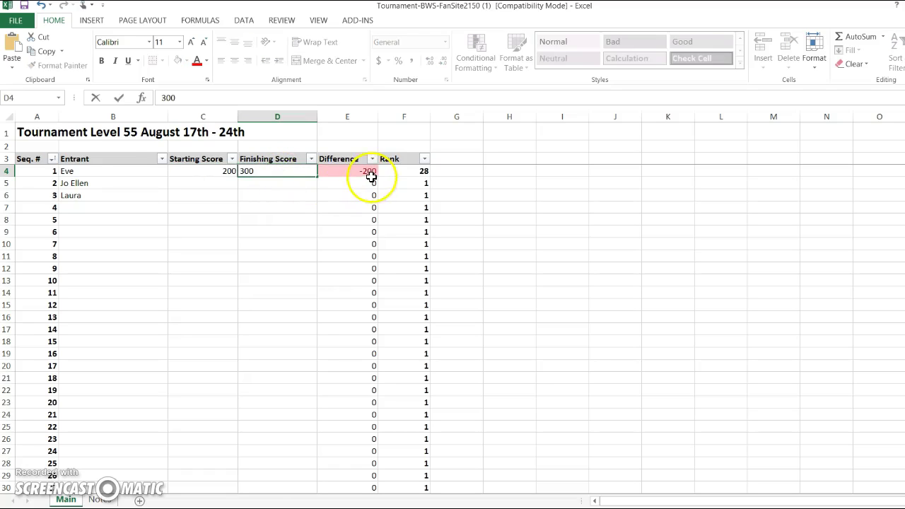
left_click(347, 172)
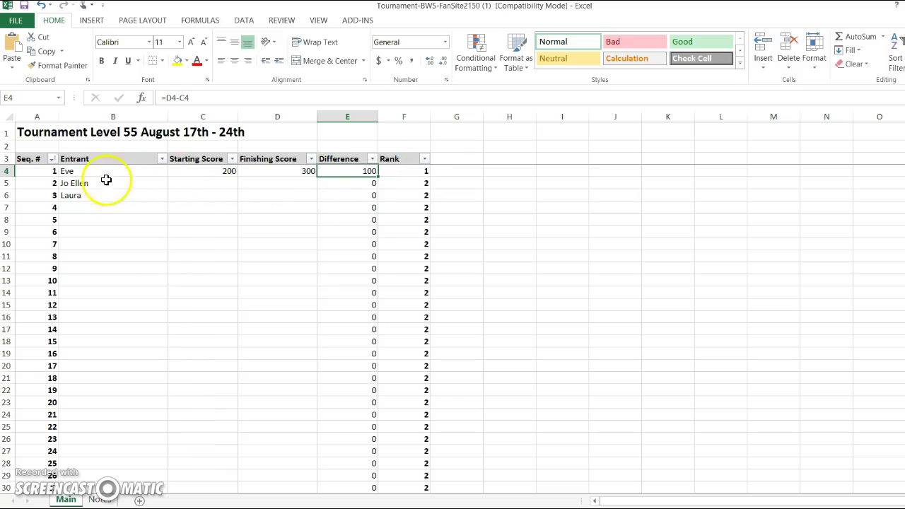
left_click(216, 182)
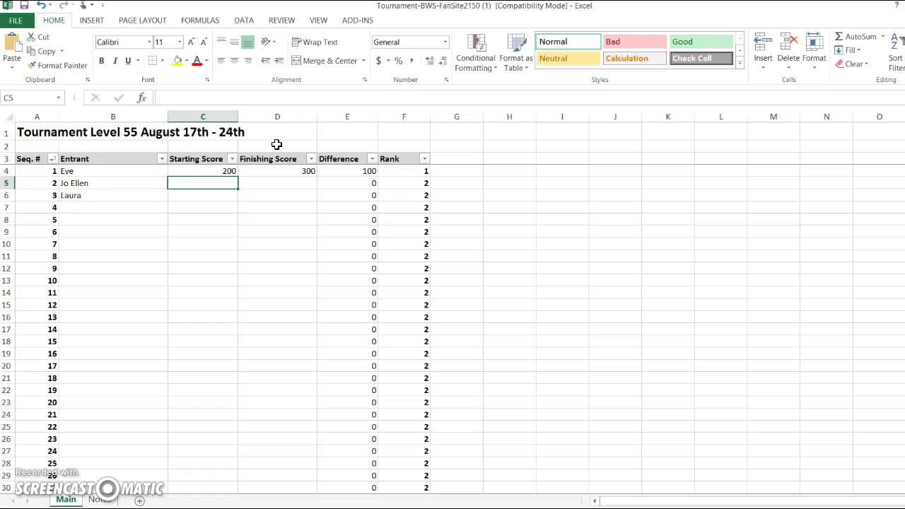
Step: Give Jo Ellen a starting score of 100 and a finishing score of 500
type("100")
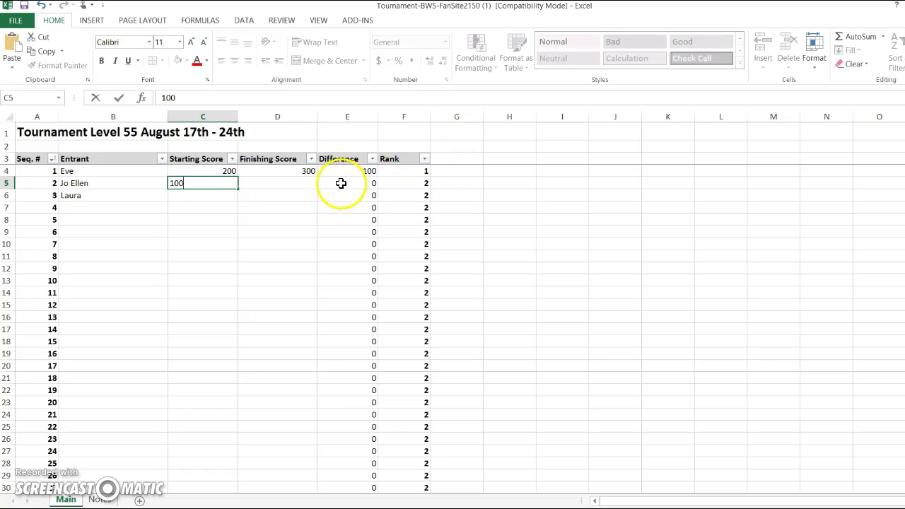
left_click(296, 182)
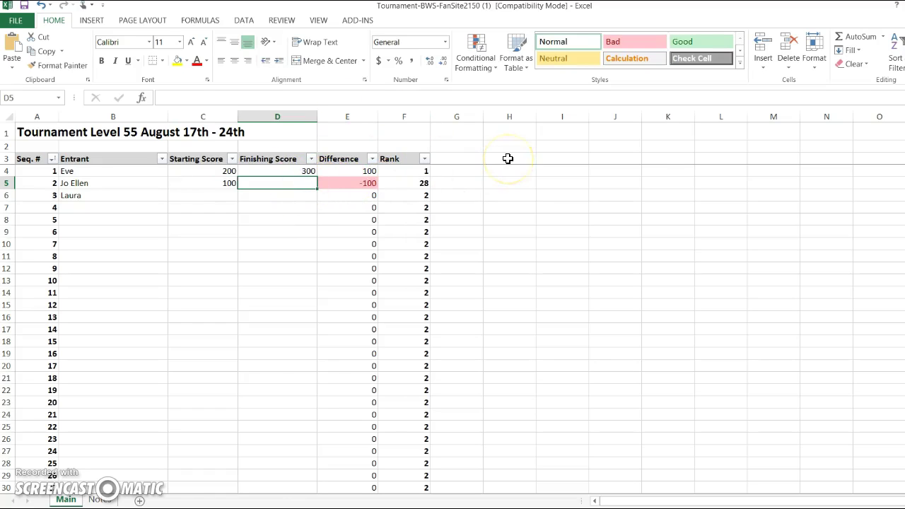
type("500")
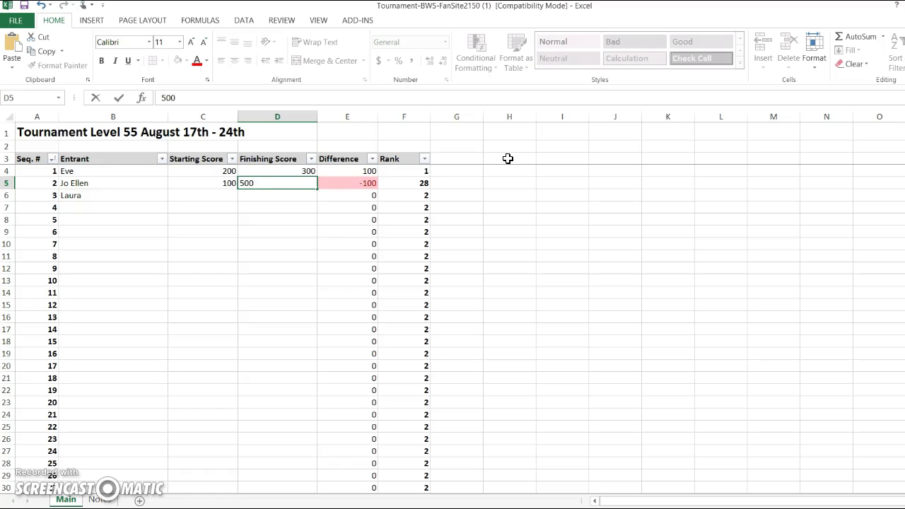
left_click(339, 183)
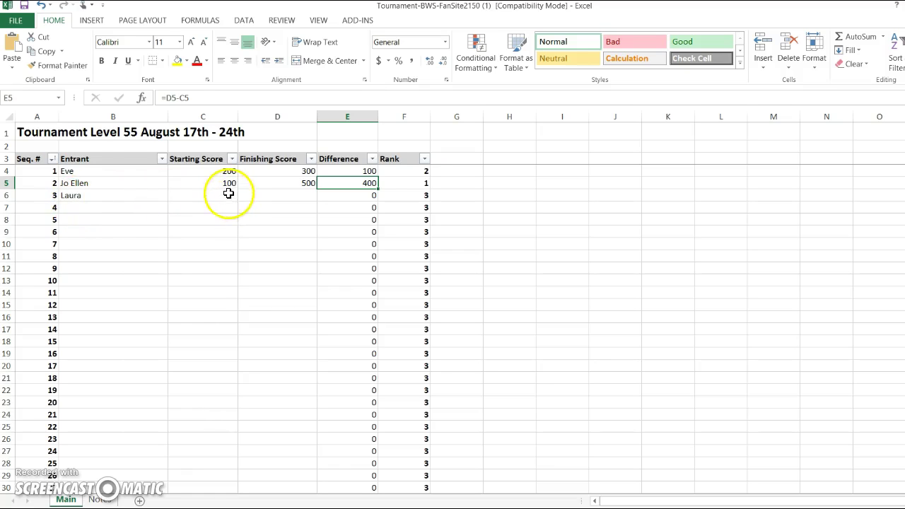
Step: Give Laura a starting score of 100 and a finishing score of 700
left_click(228, 193)
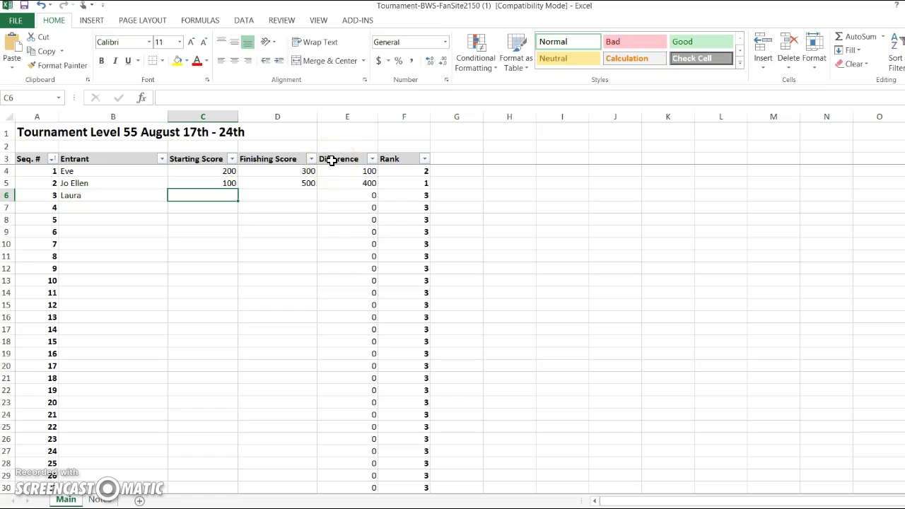
type("100")
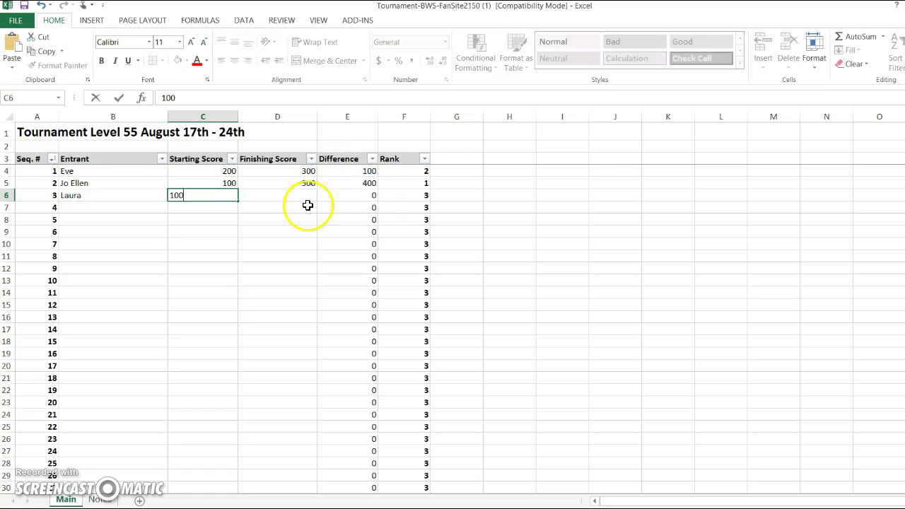
left_click(294, 198)
type("700")
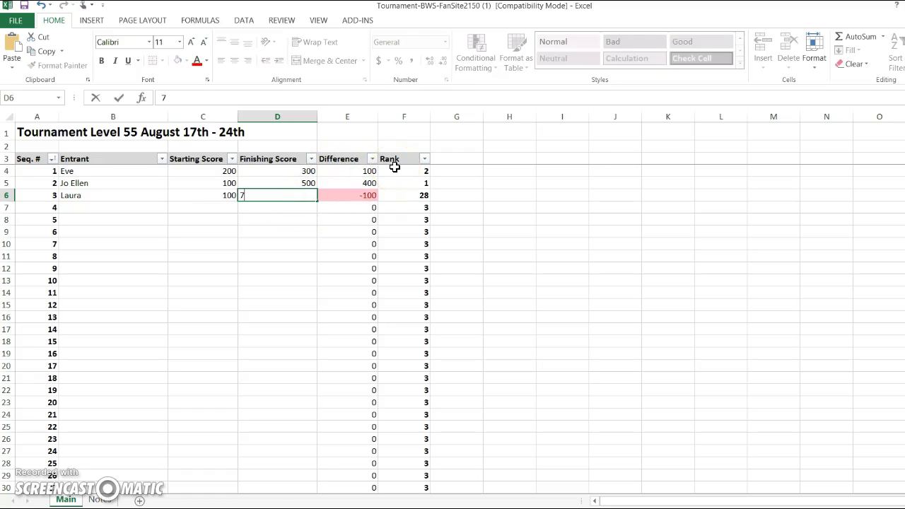
left_click(370, 195)
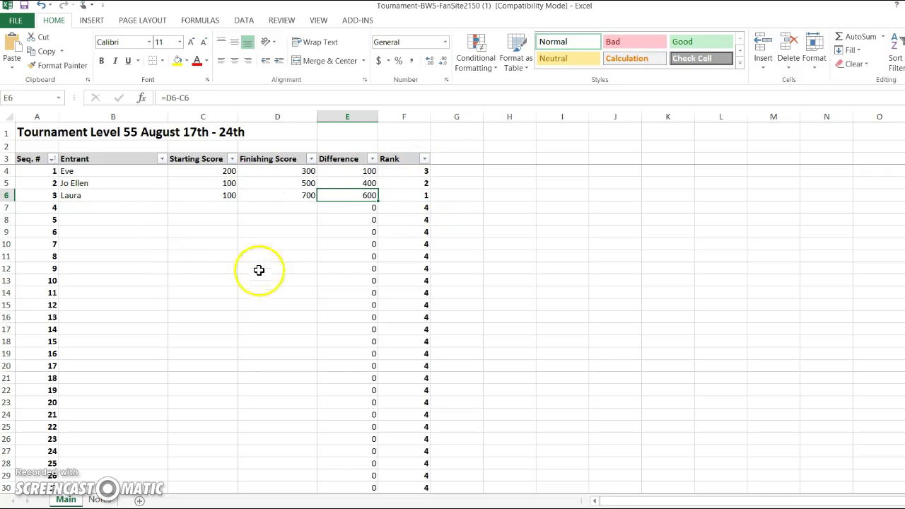
left_click(424, 161)
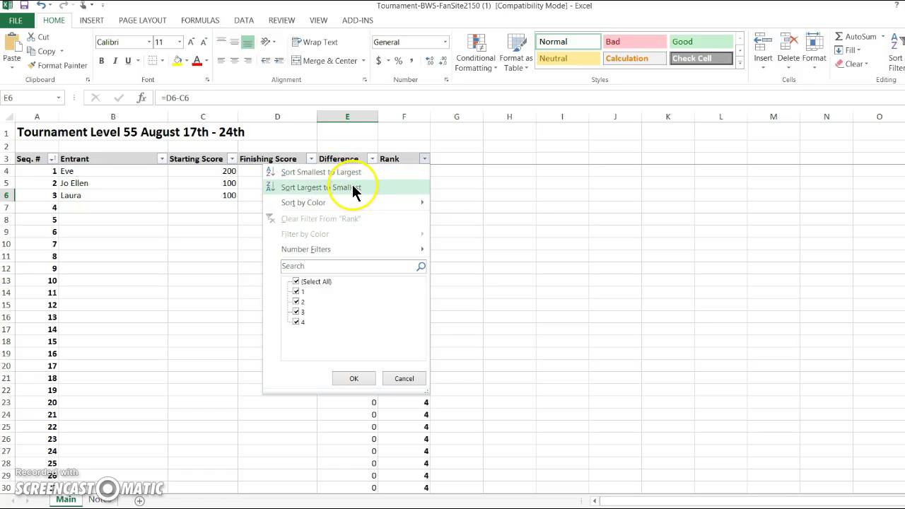
left_click(351, 188)
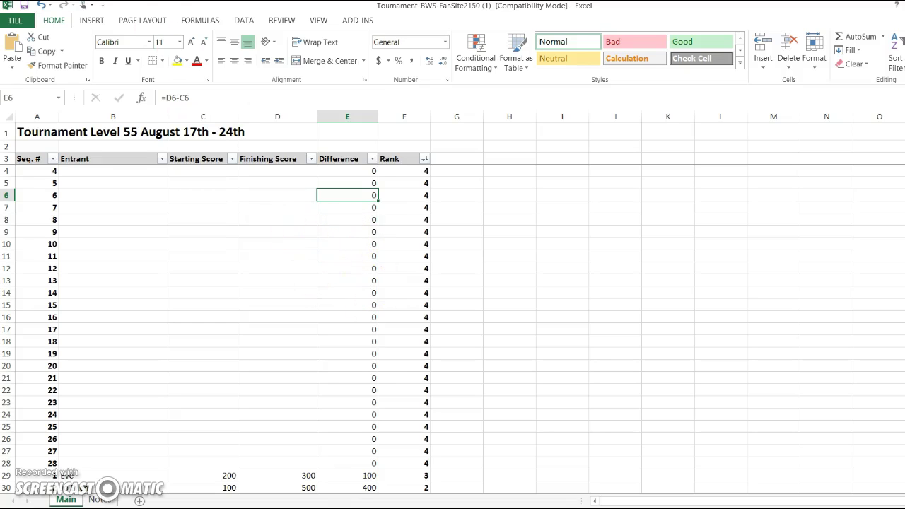
left_click(41, 7)
left_click(561, 249)
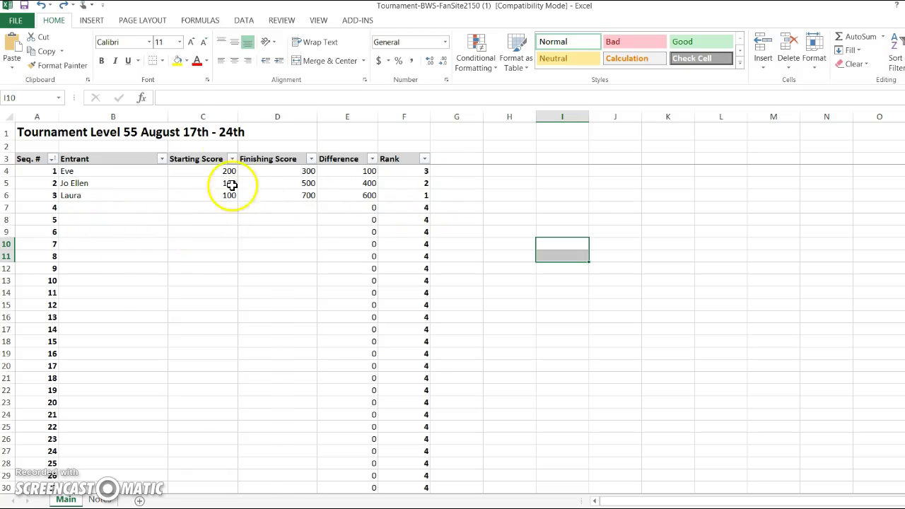
Step: Save the workbook, then save it as an Excel 97-2003 workbook in Downloads without replacing the existing file
left_click(25, 5)
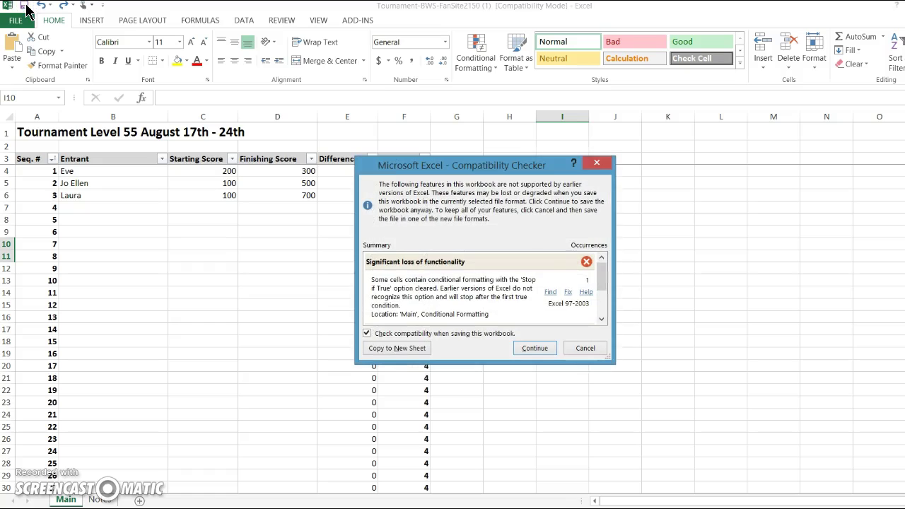
left_click(548, 348)
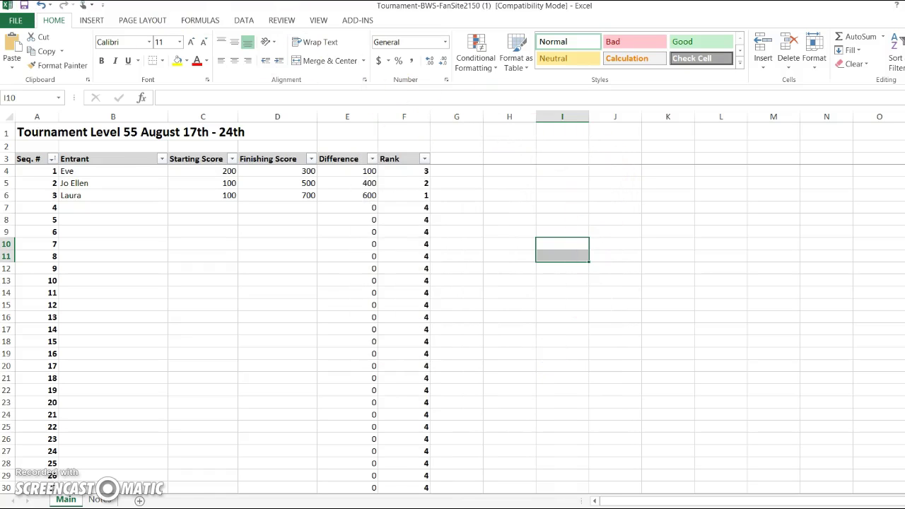
left_click(17, 21)
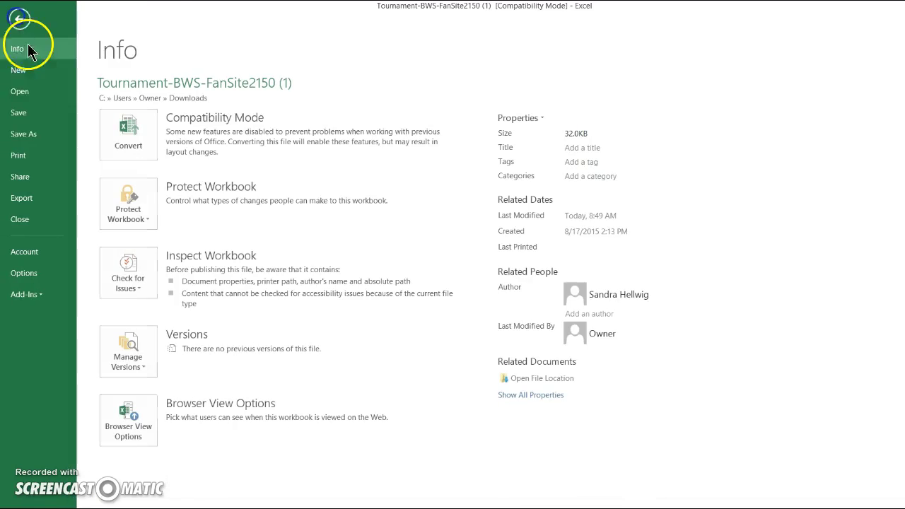
left_click(27, 136)
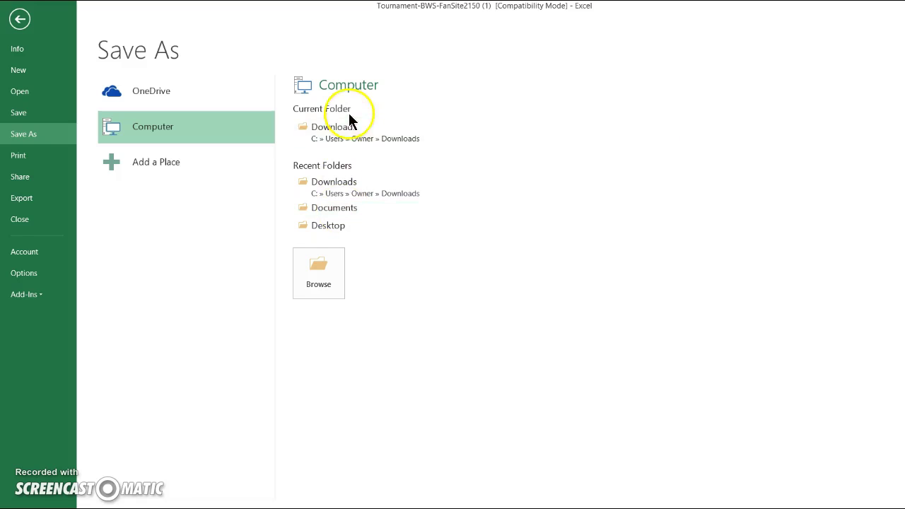
left_click(329, 127)
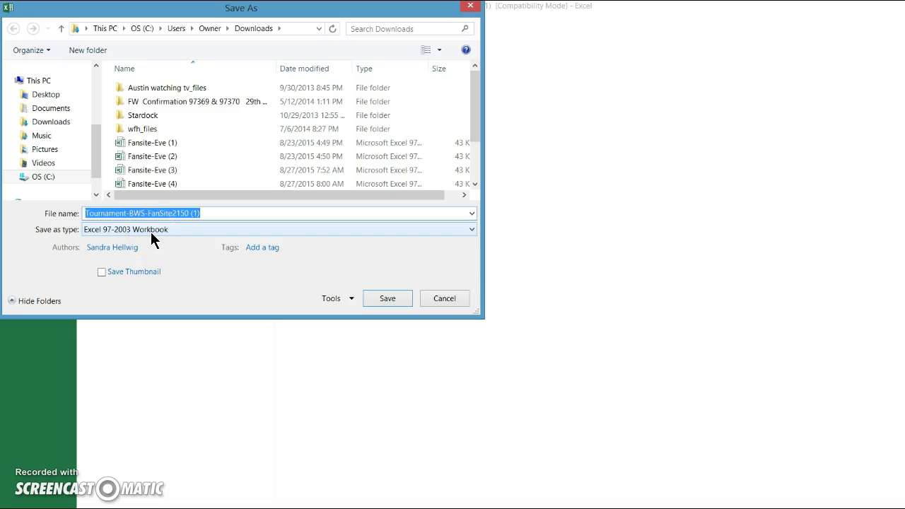
left_click(183, 246)
left_click(383, 297)
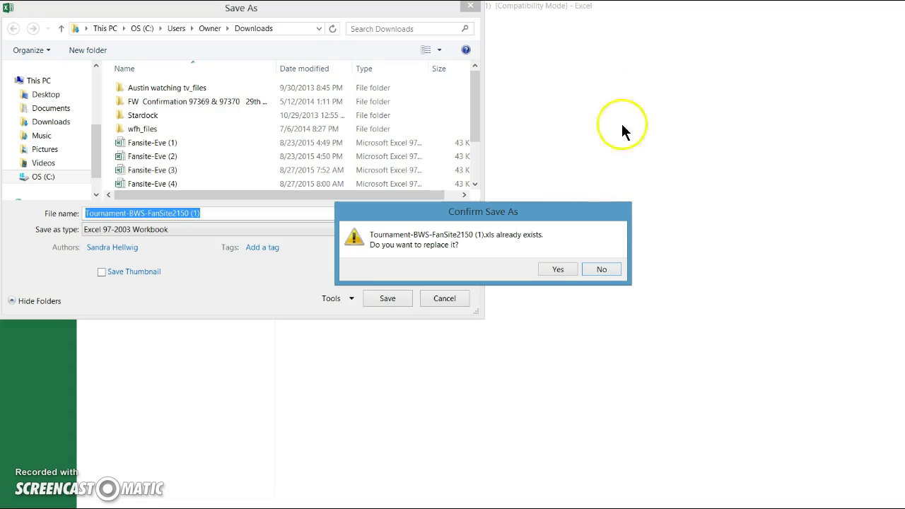
left_click(601, 270)
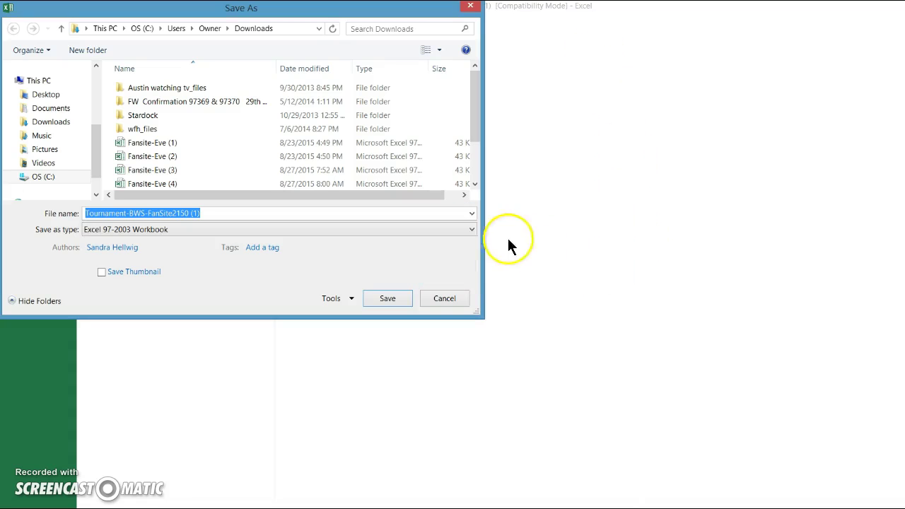